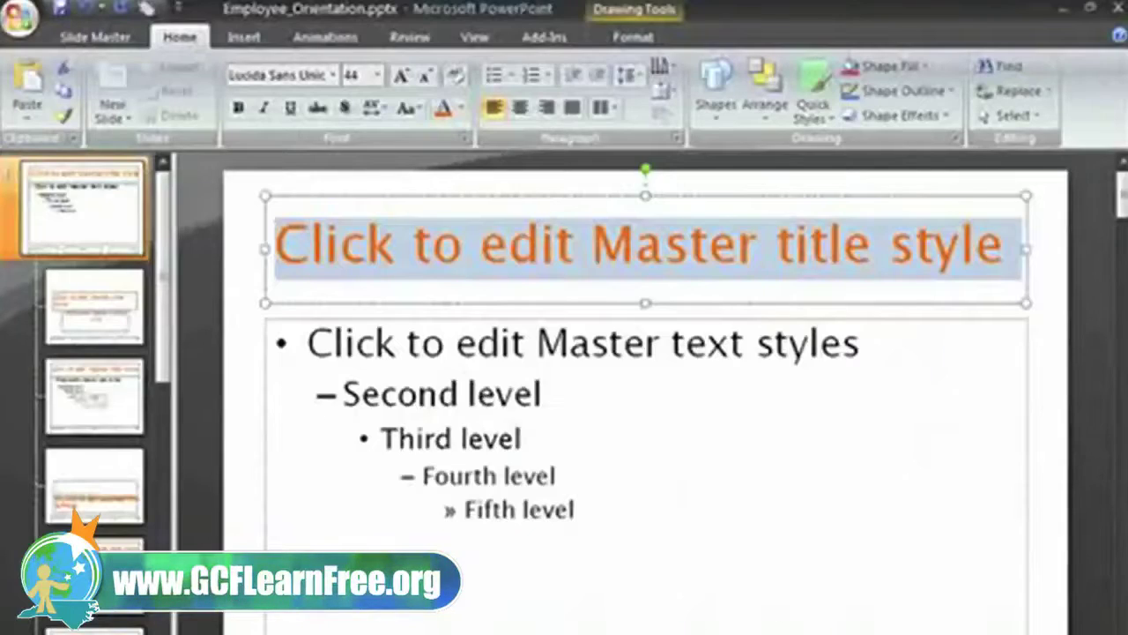
In Slide Master view, show the Slide Master commands, then switch to the Insert tab
left_click(88, 35)
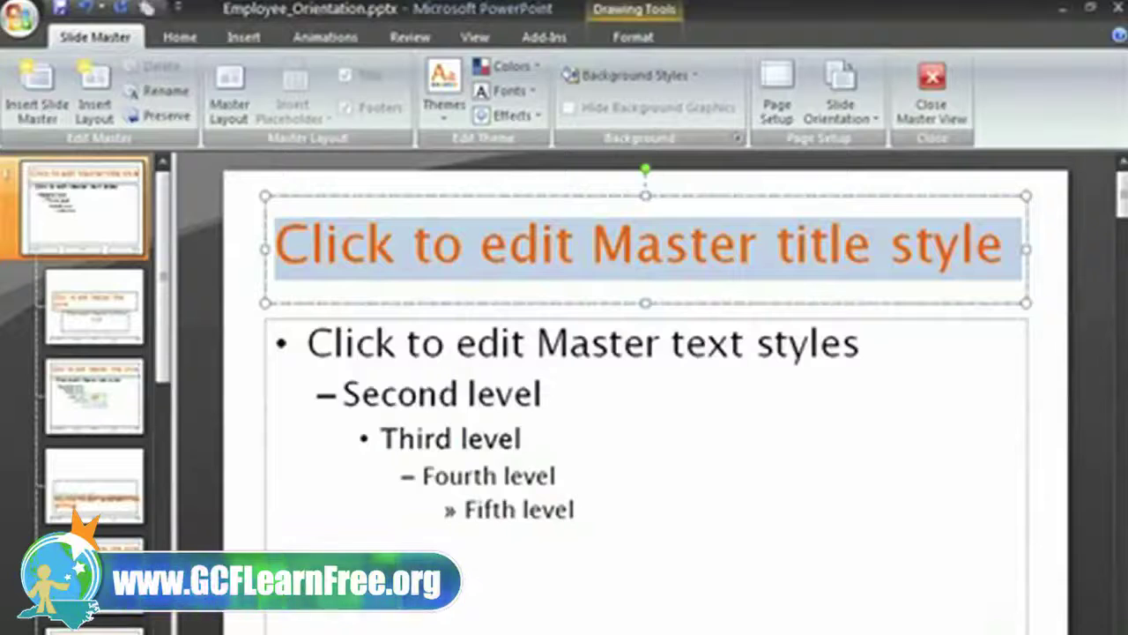
left_click(242, 40)
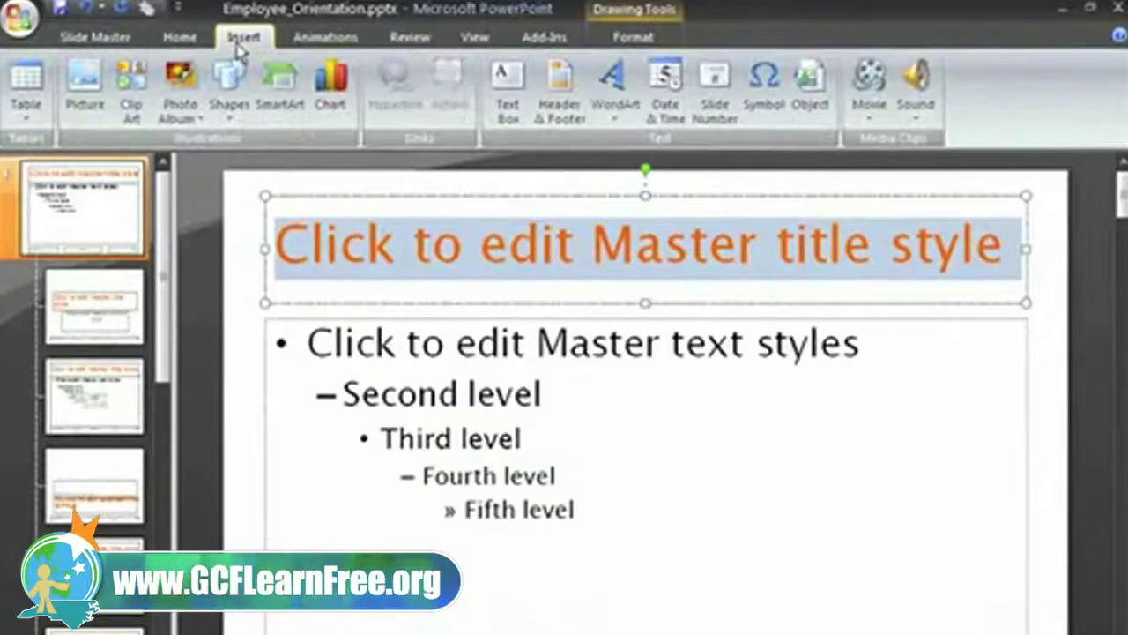
Insert the Always on Target logo GIF from the Desktop onto the slide master
left_click(88, 88)
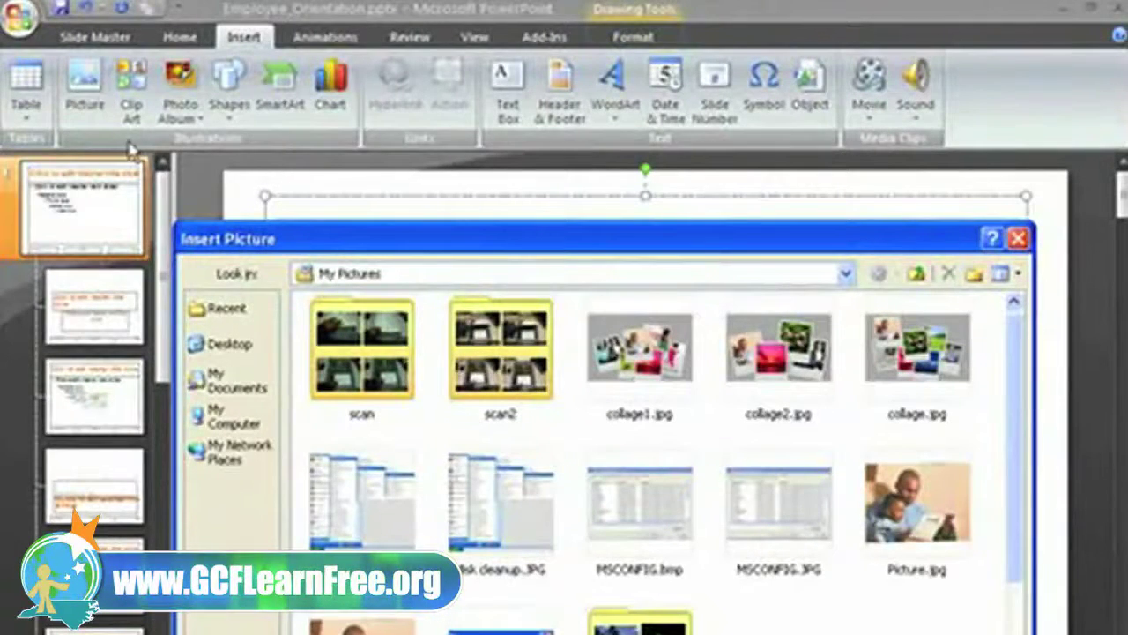
left_click(231, 347)
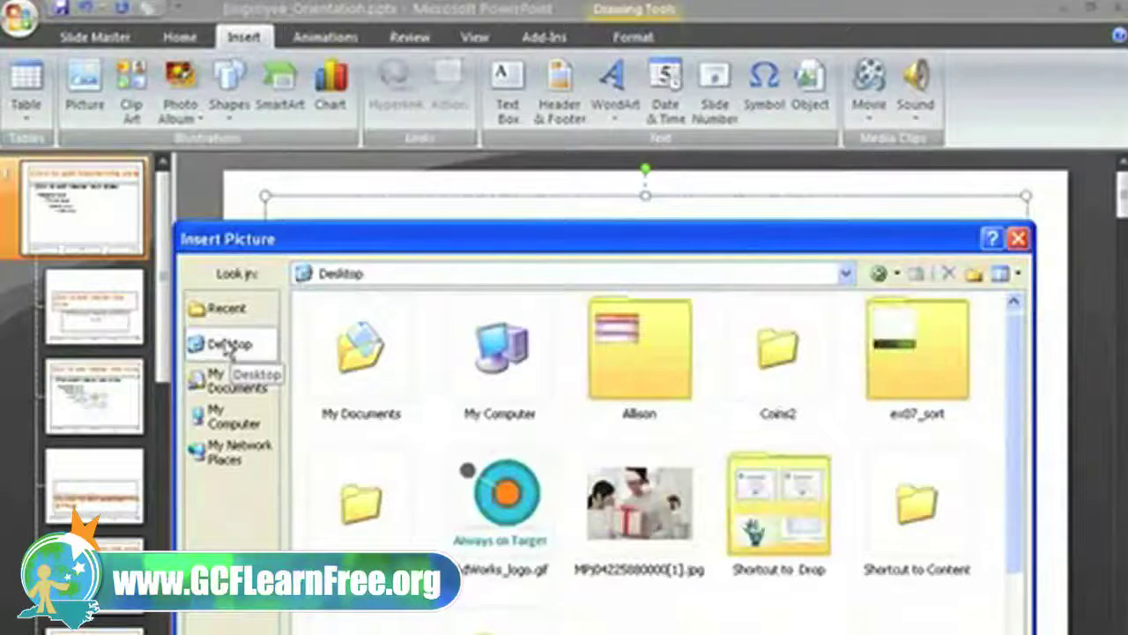
left_click(498, 501)
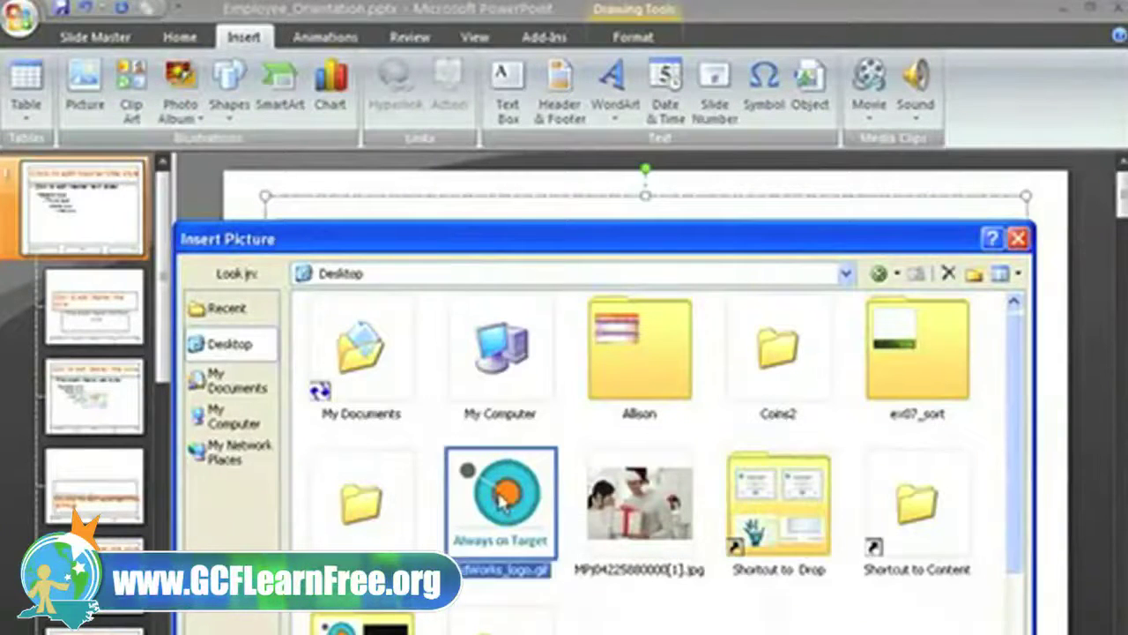
double_click(498, 501)
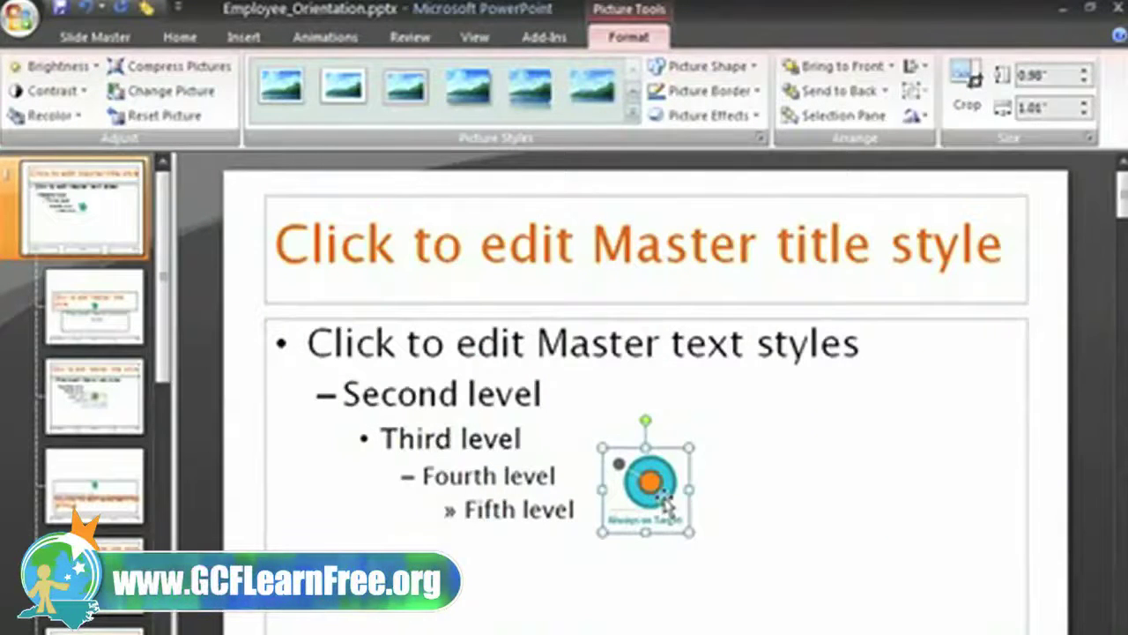
Move the logo into the master slide's bottom-right corner and return to the Slide Master tab
left_click_drag(667, 503, 905, 632)
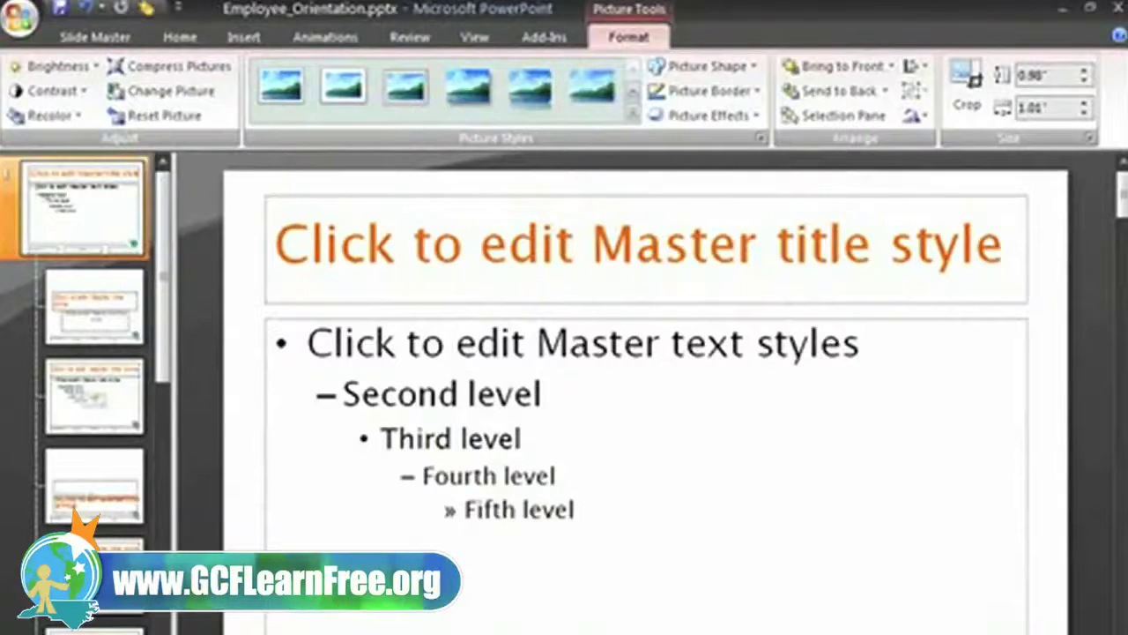
left_click(83, 44)
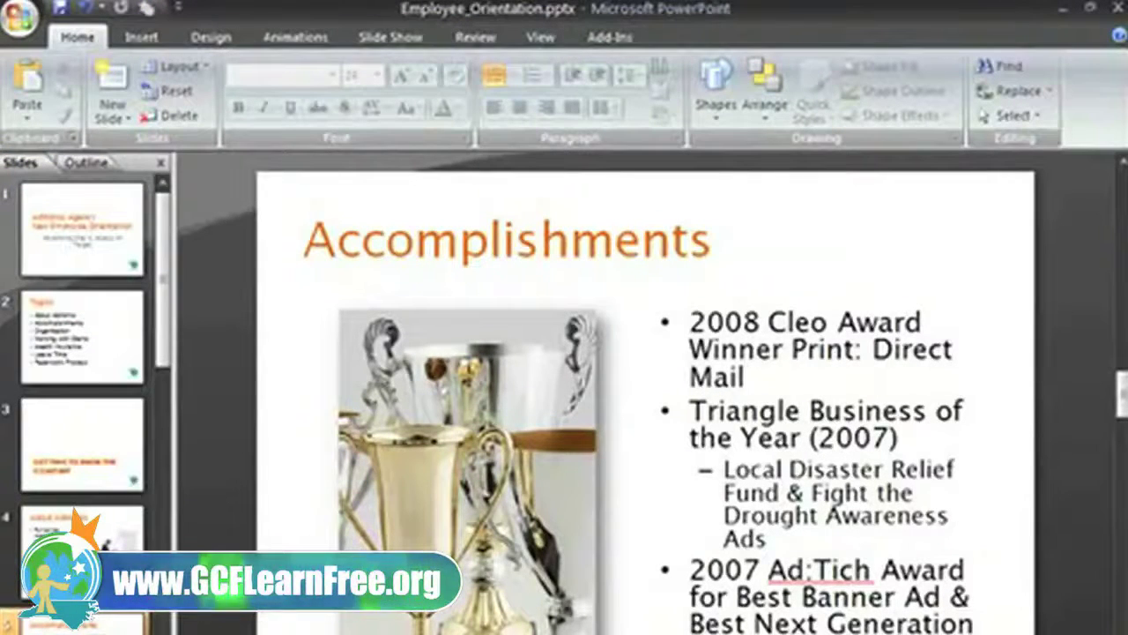
Page back through the deck to slide 1, AdWorks Agency New Employee Orientation
key("Up")
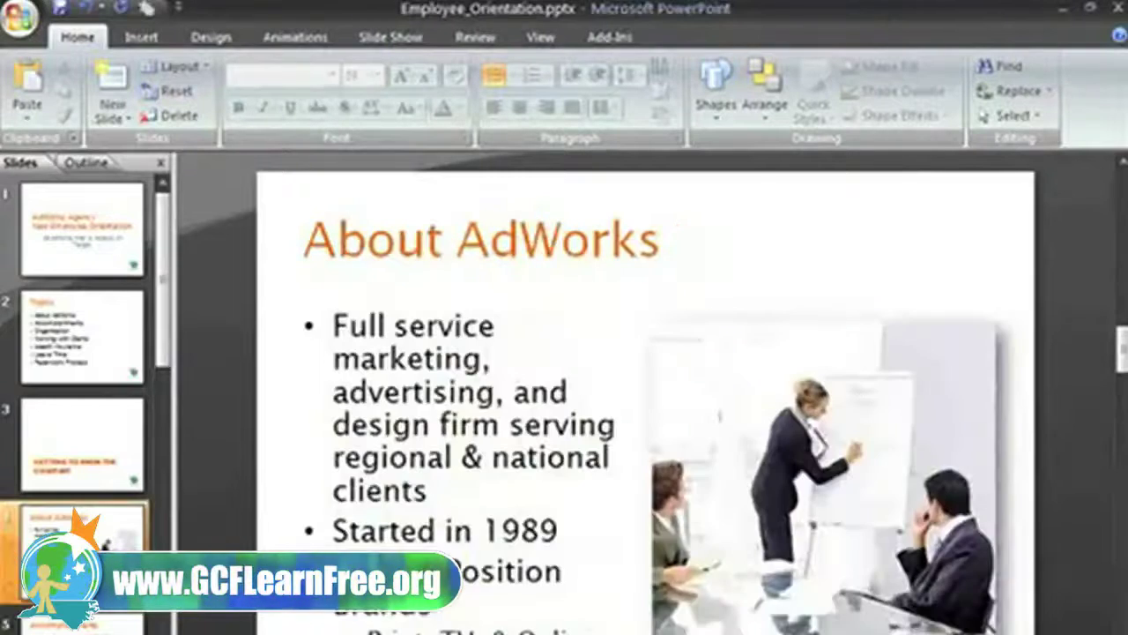
key("Up")
key("Up")
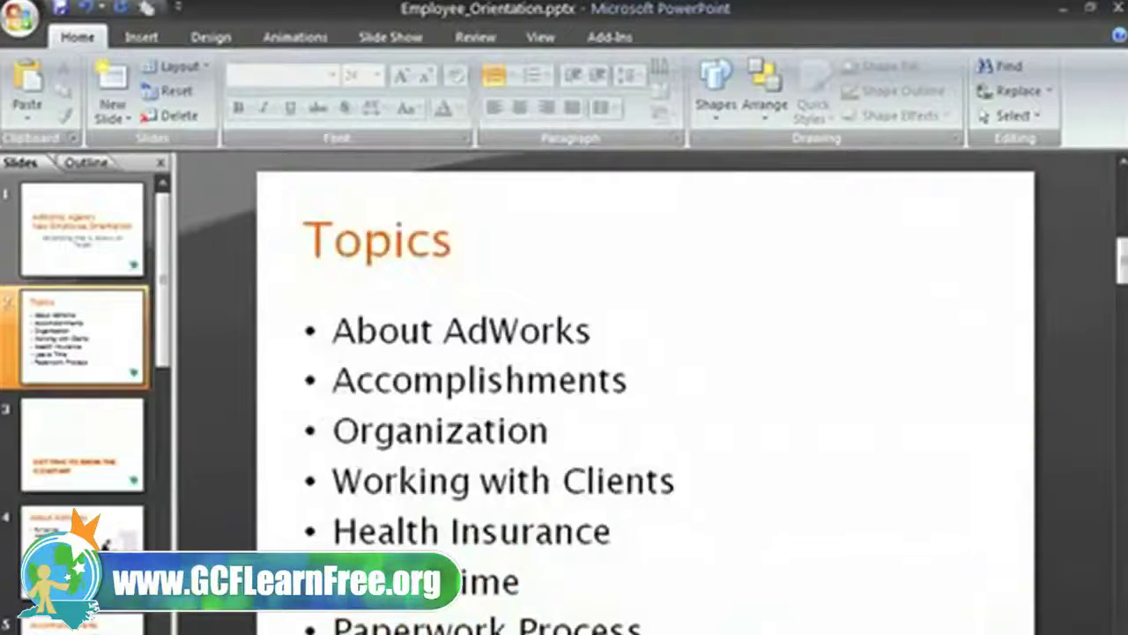
key("Up")
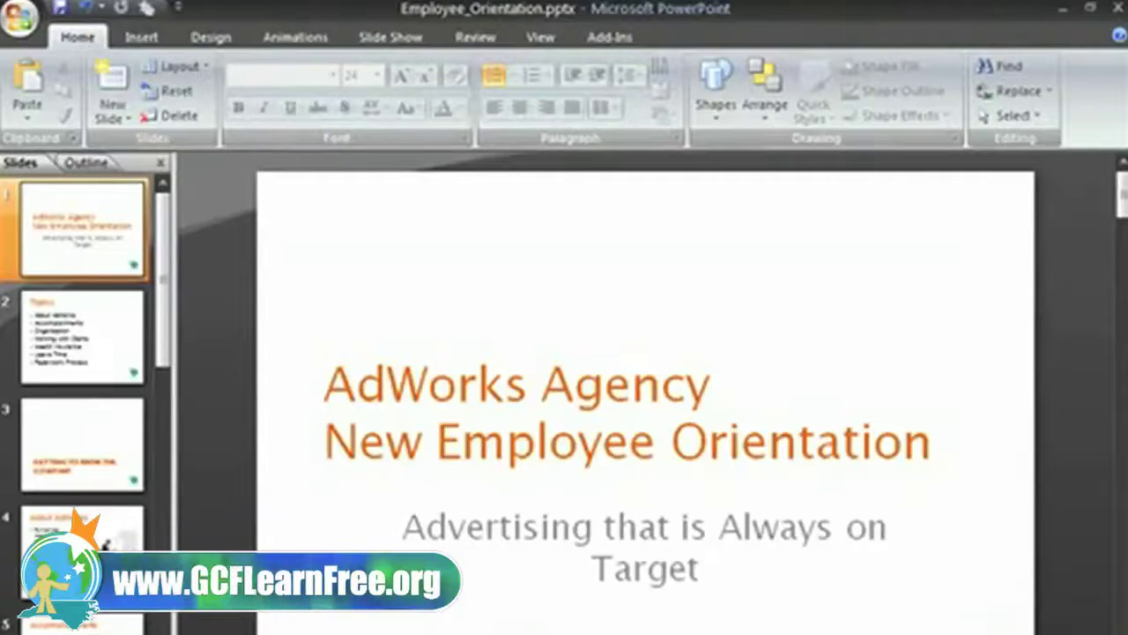
Reopen Slide Master view on the section-header layout and select all of its title text
left_click(539, 37)
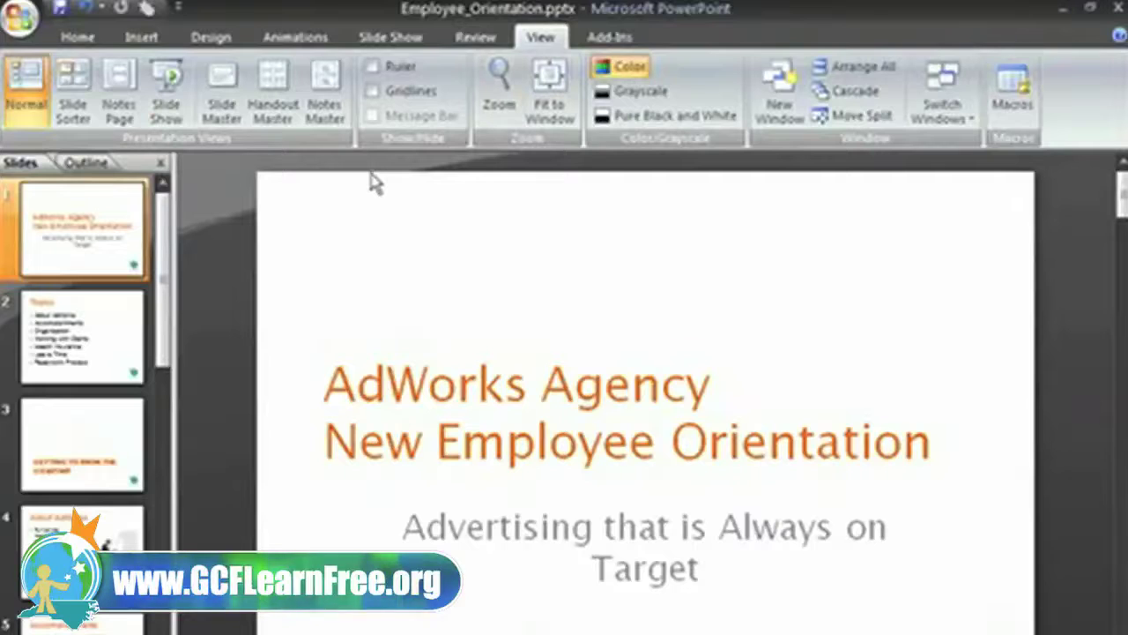
left_click(225, 110)
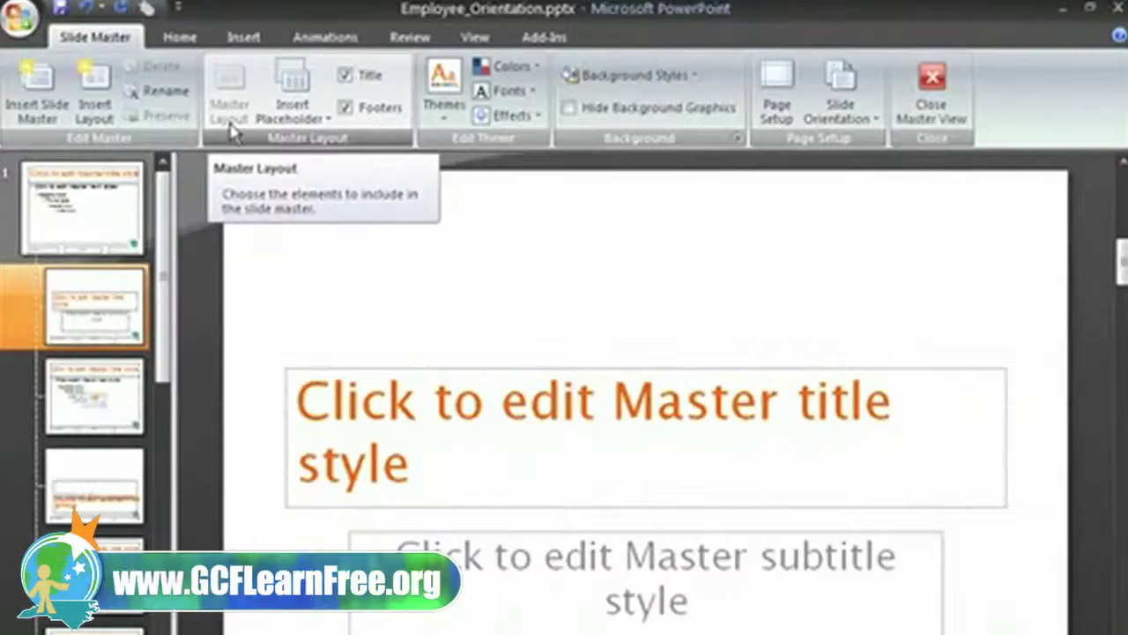
left_click(87, 496)
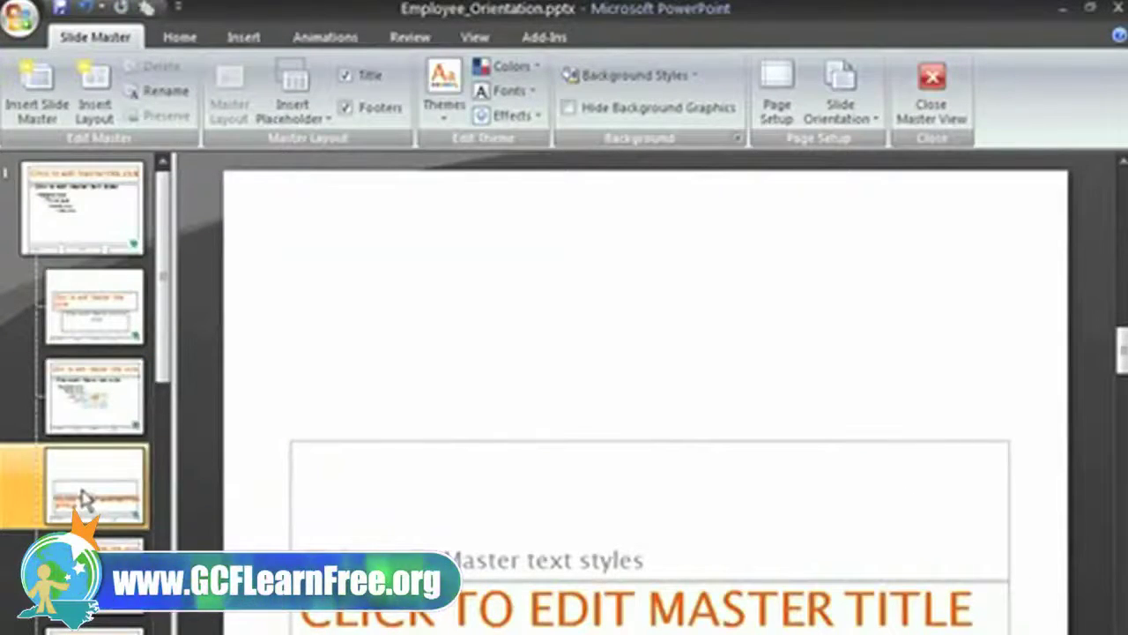
left_click(388, 609)
triple_click(388, 608)
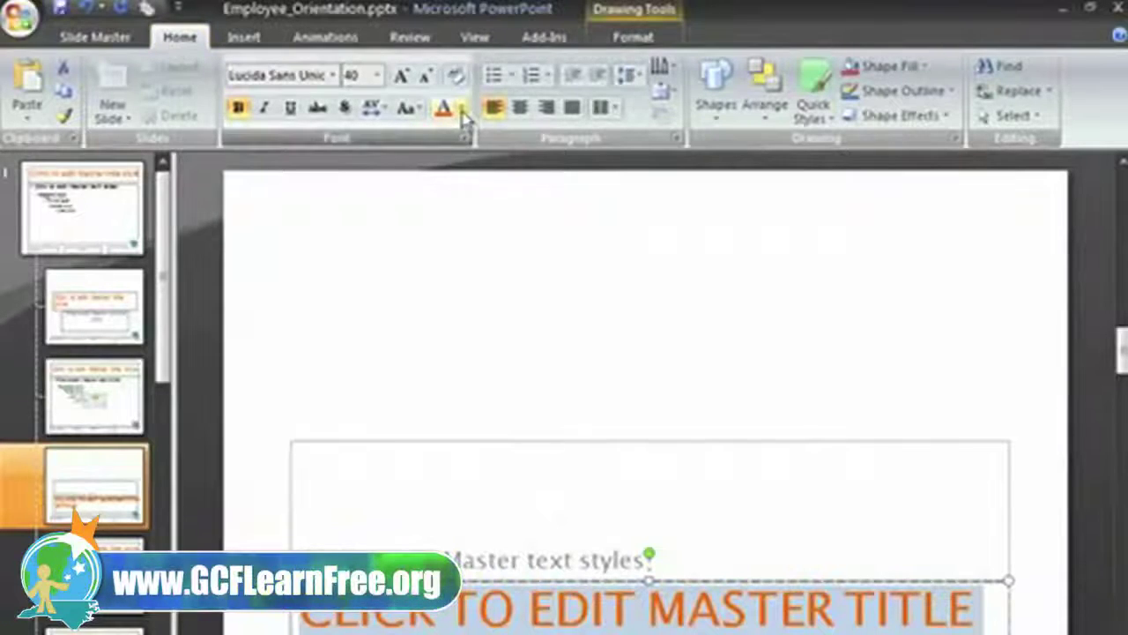
Color the section-header title Aqua, Accent 5, Darker 25% and add a text shadow
left_click(462, 109)
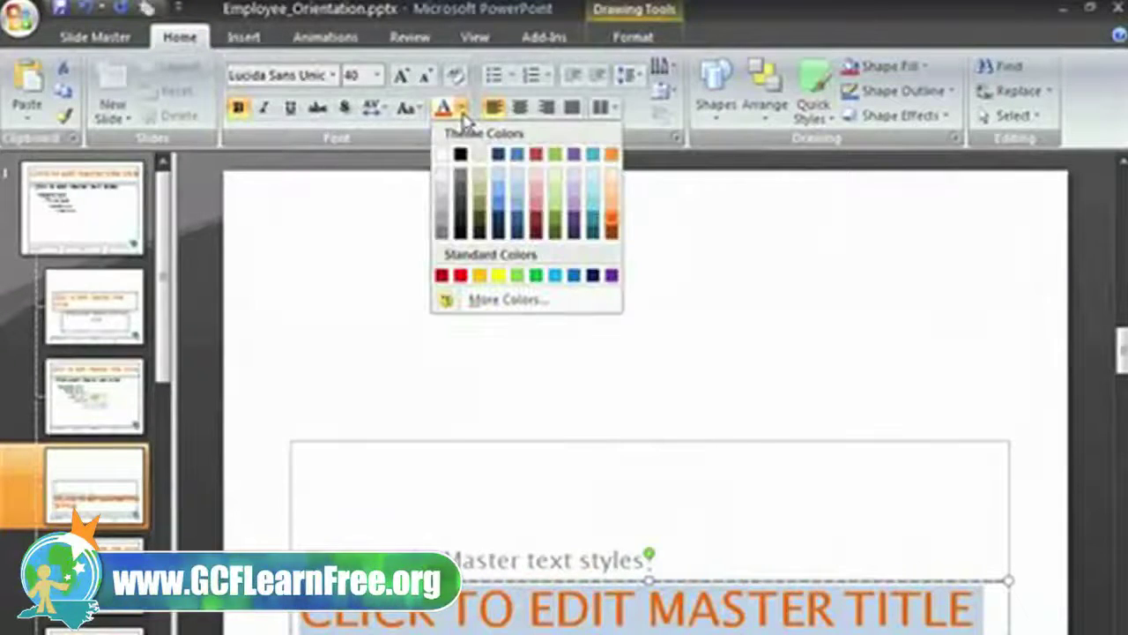
left_click(595, 225)
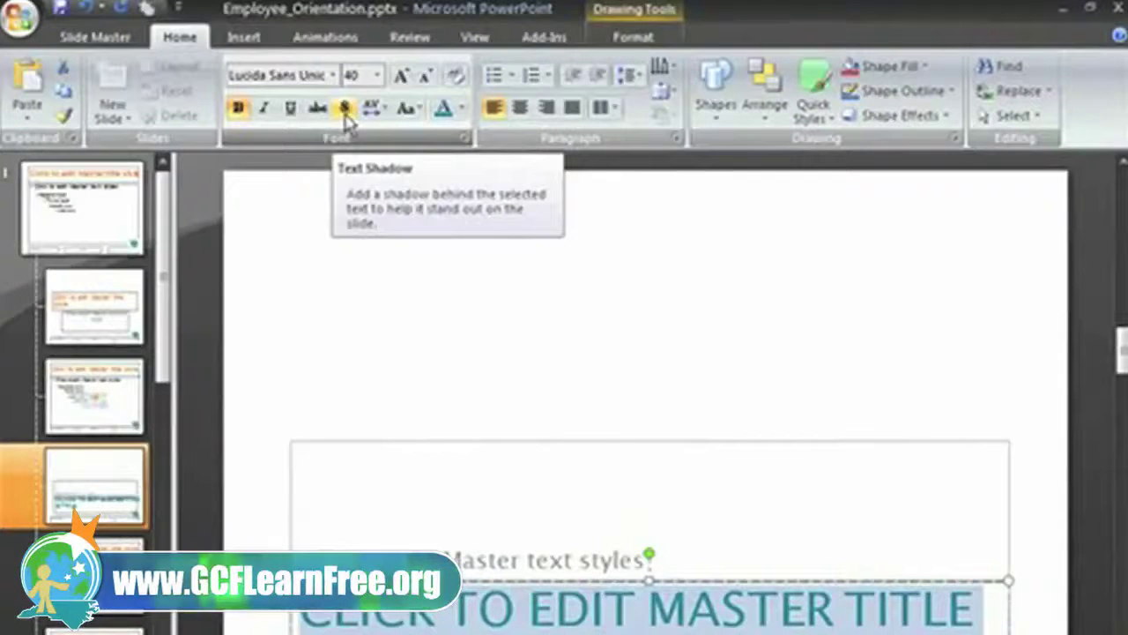
left_click(346, 119)
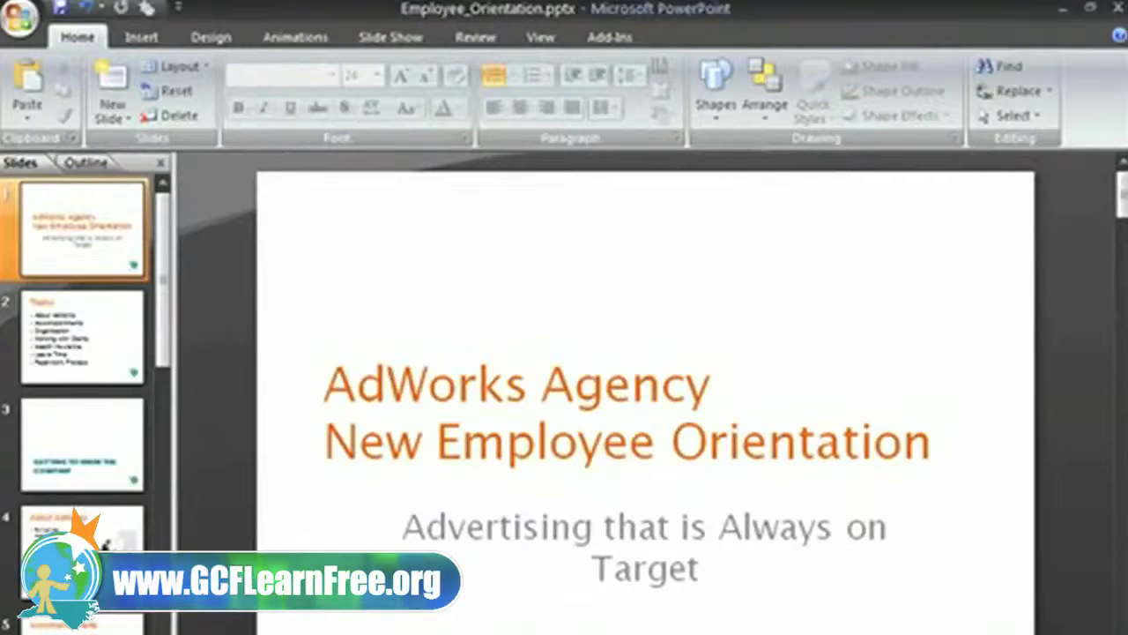
Check the aqua titles on slide 3 and the Understanding Your Benefits slide
left_click(108, 453)
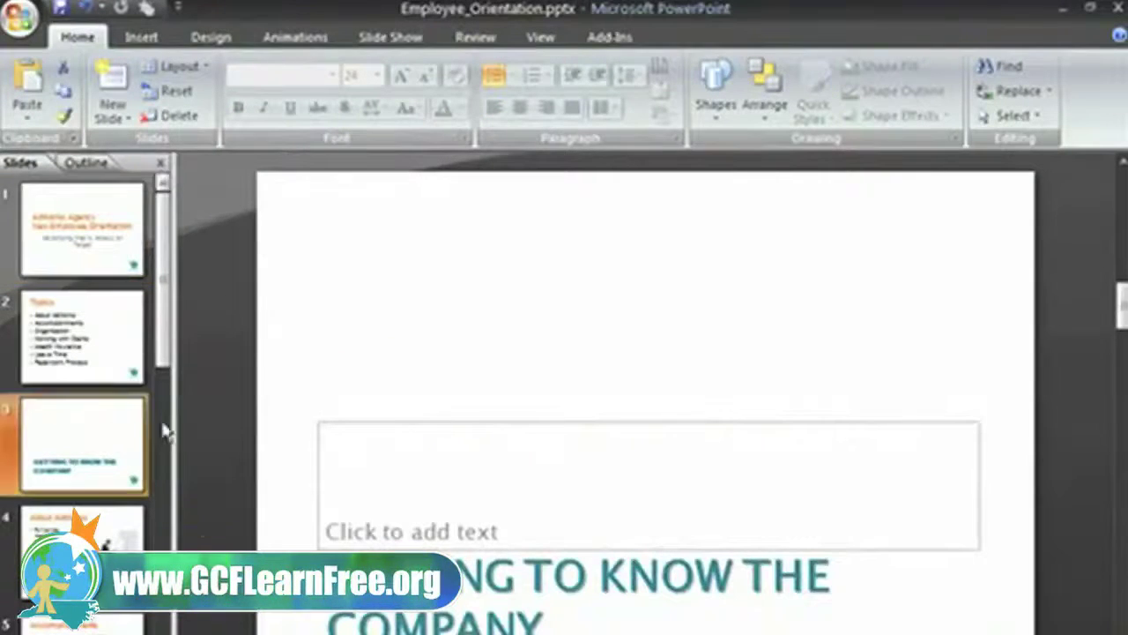
scroll(84, 397, "down", 3)
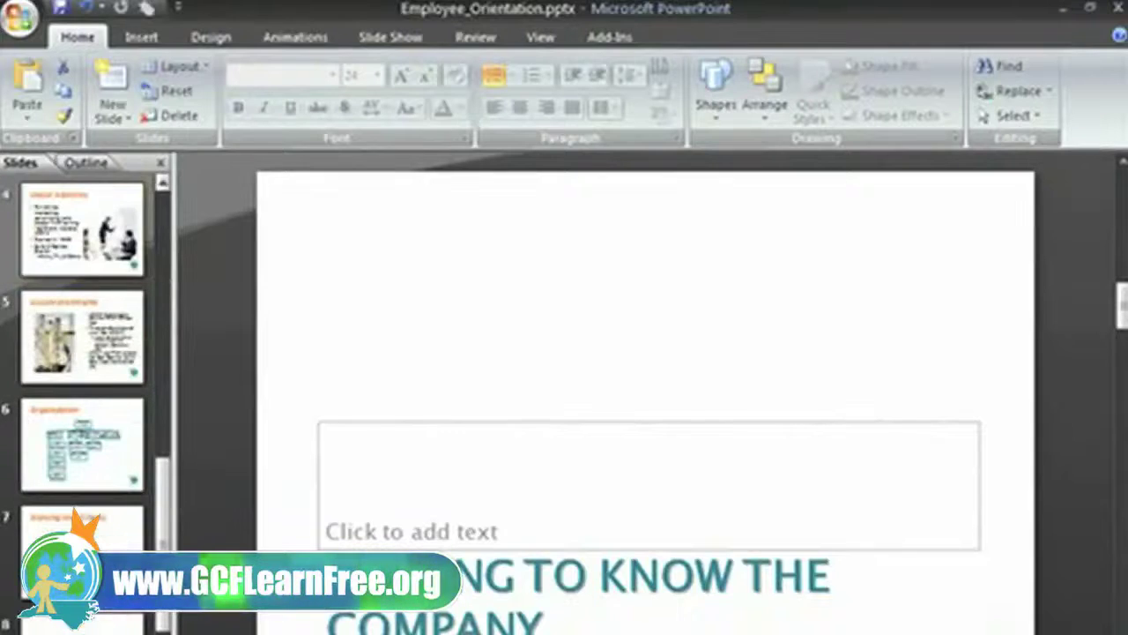
left_click(84, 622)
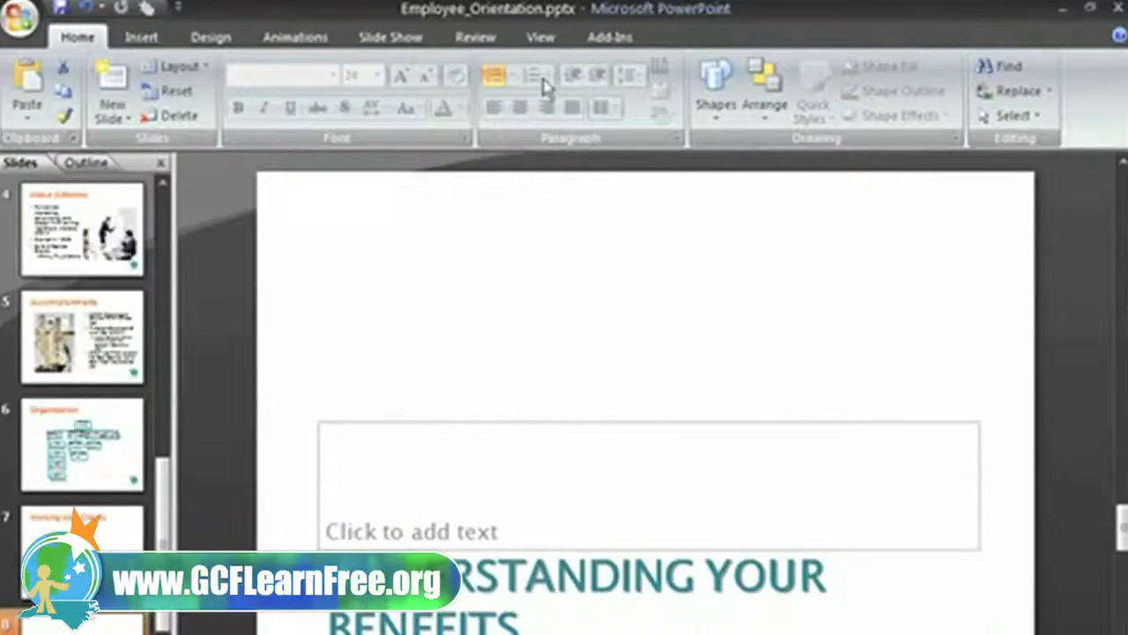
left_click(540, 37)
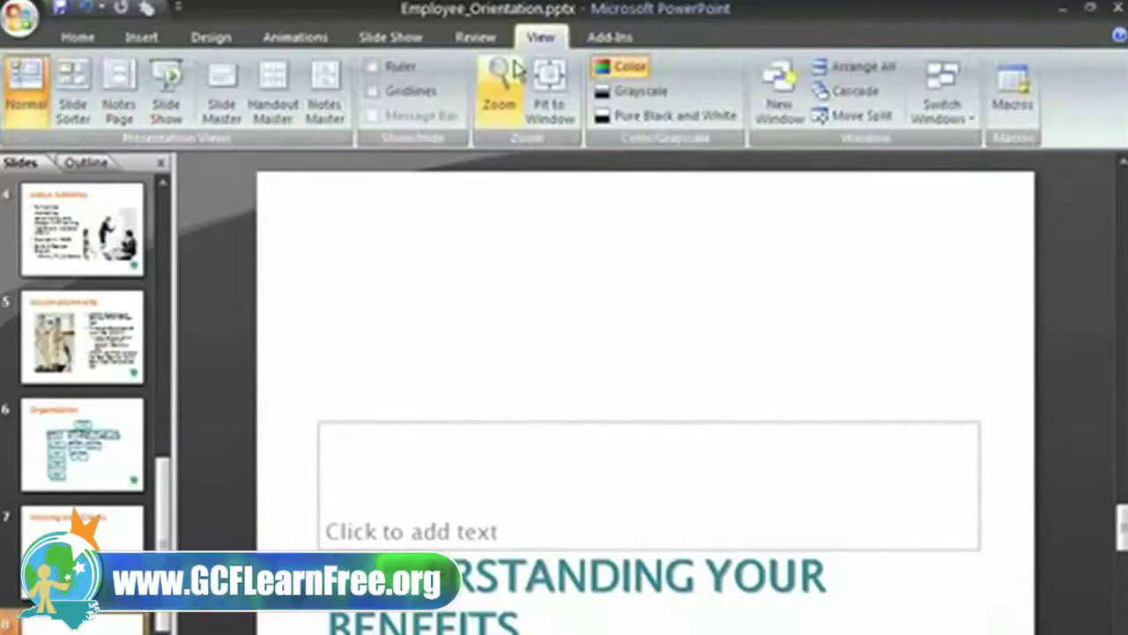
Reopen Slide Master view on the two-content layout and pick the Line shape from Shapes
left_click(234, 122)
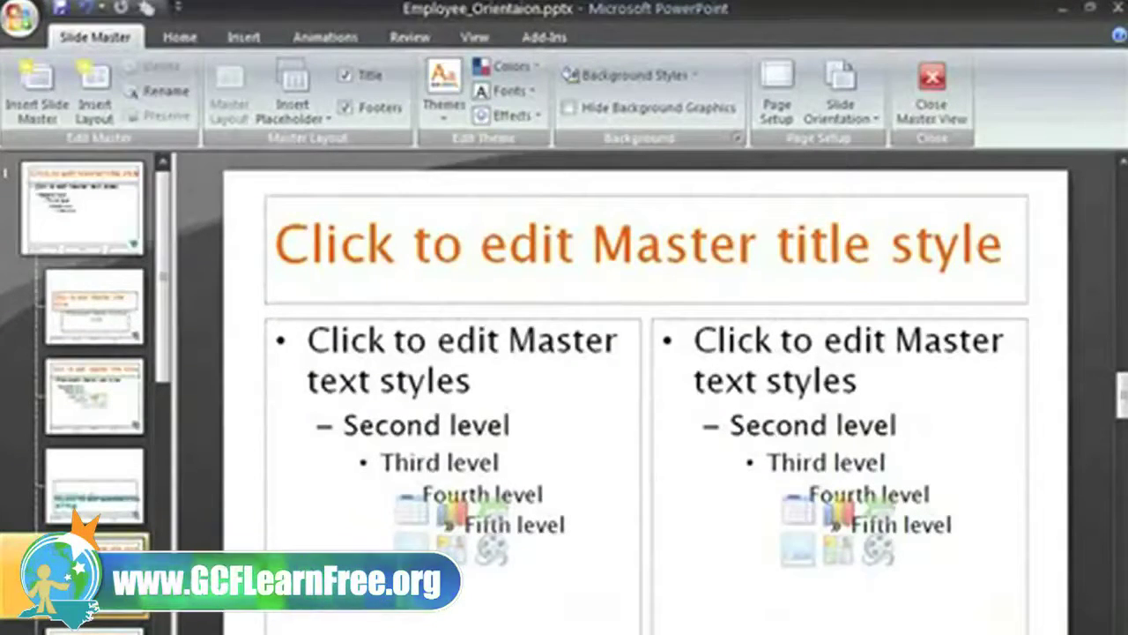
left_click(244, 37)
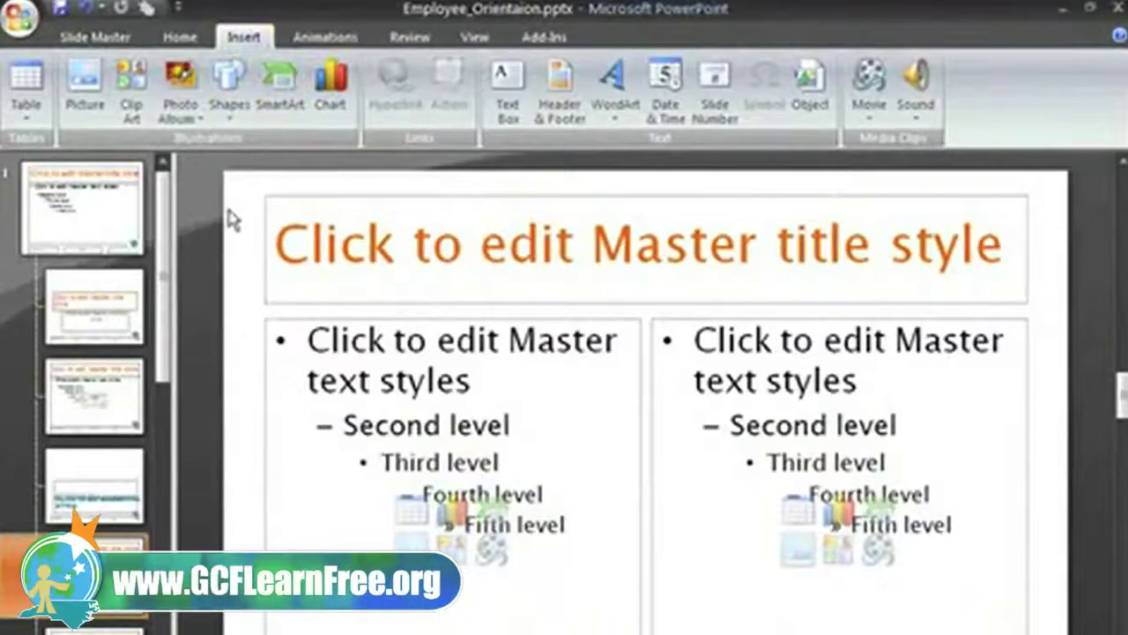
left_click(231, 119)
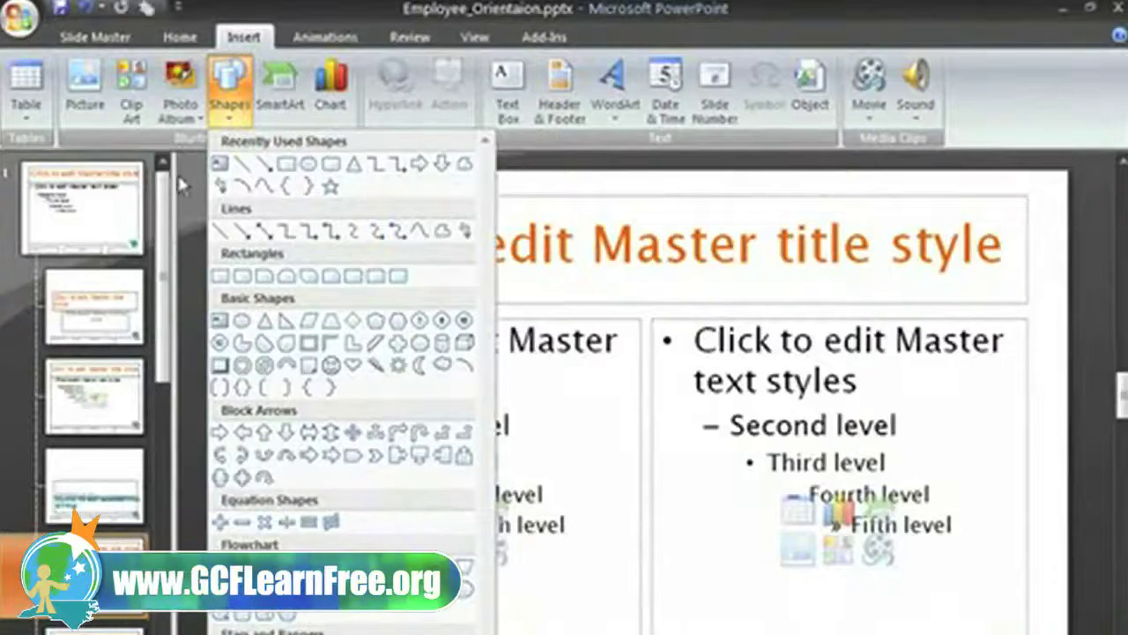
left_click(217, 235)
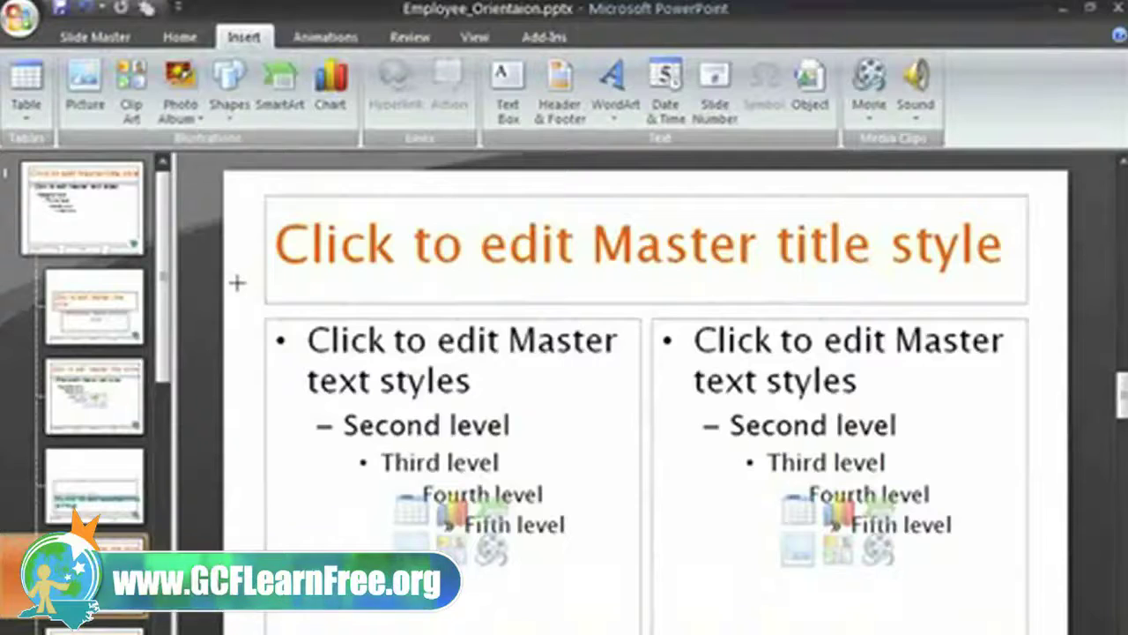
Draw a straight line from left to right edge just below the two-content layout's title
left_click_drag(270, 280, 1005, 281)
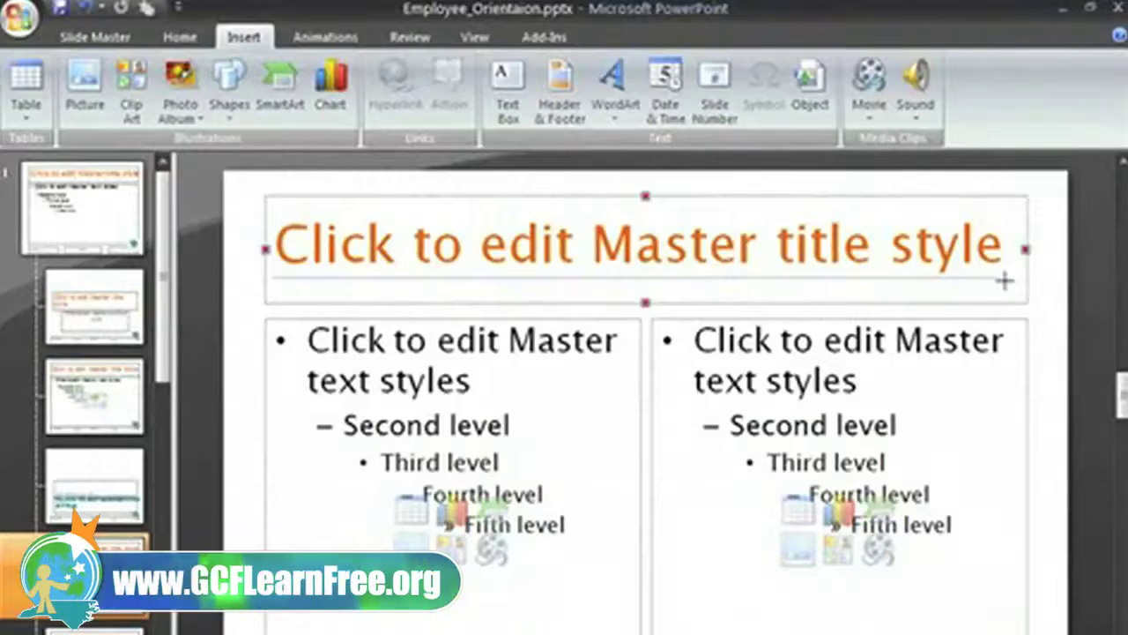
left_click_drag(1005, 280, 1003, 281)
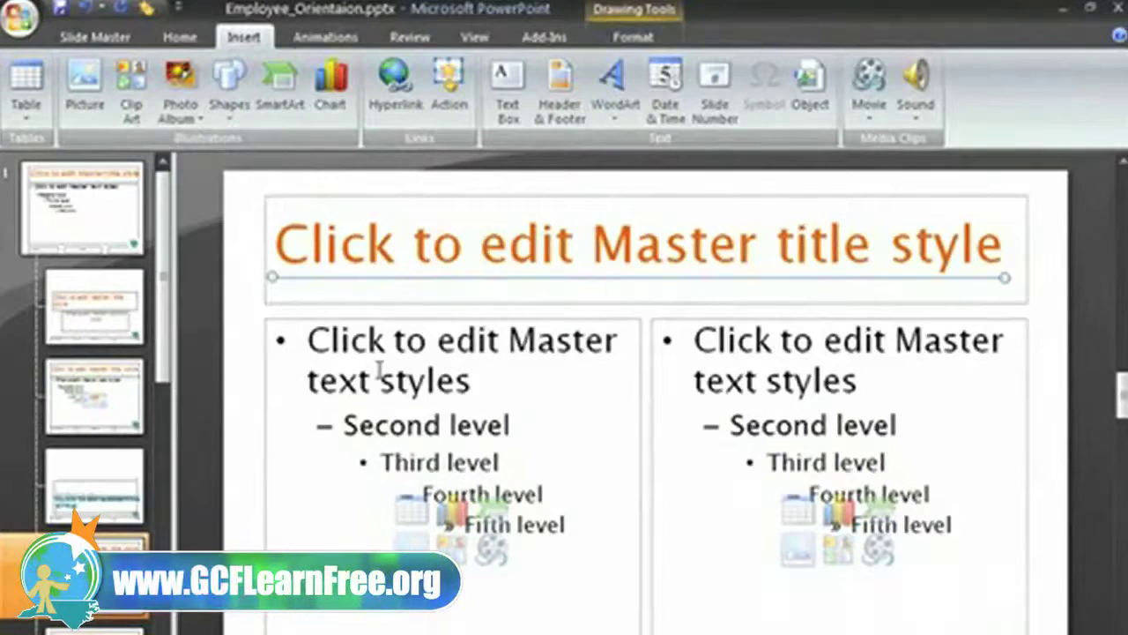
Give the title line a teal outline, 2¼ pt weight and a dashed style
left_click(627, 39)
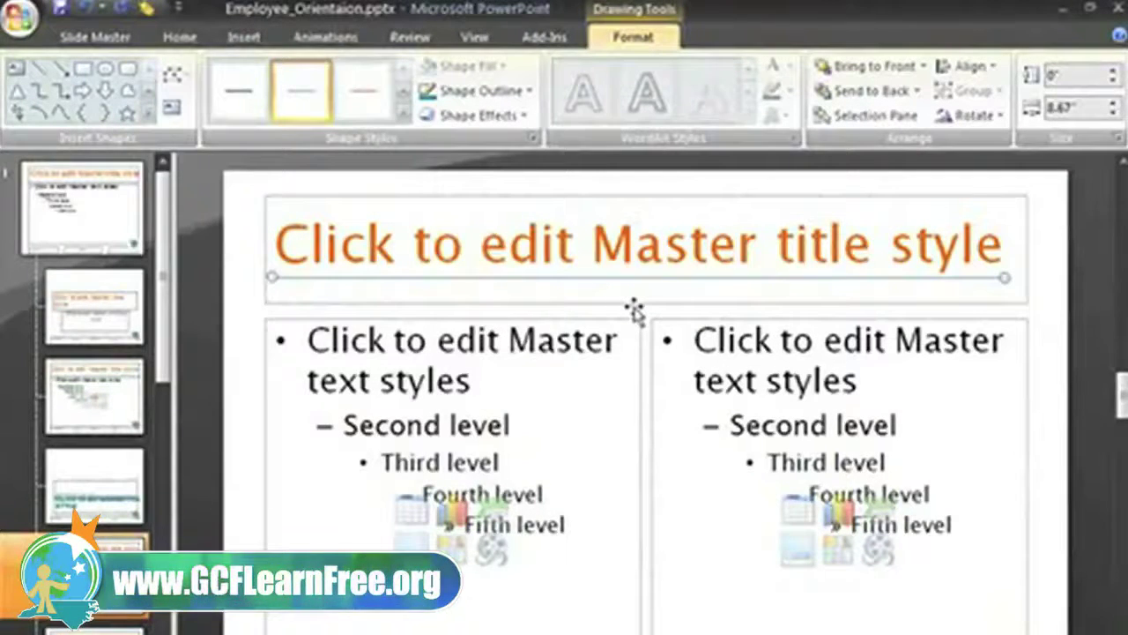
left_click(528, 91)
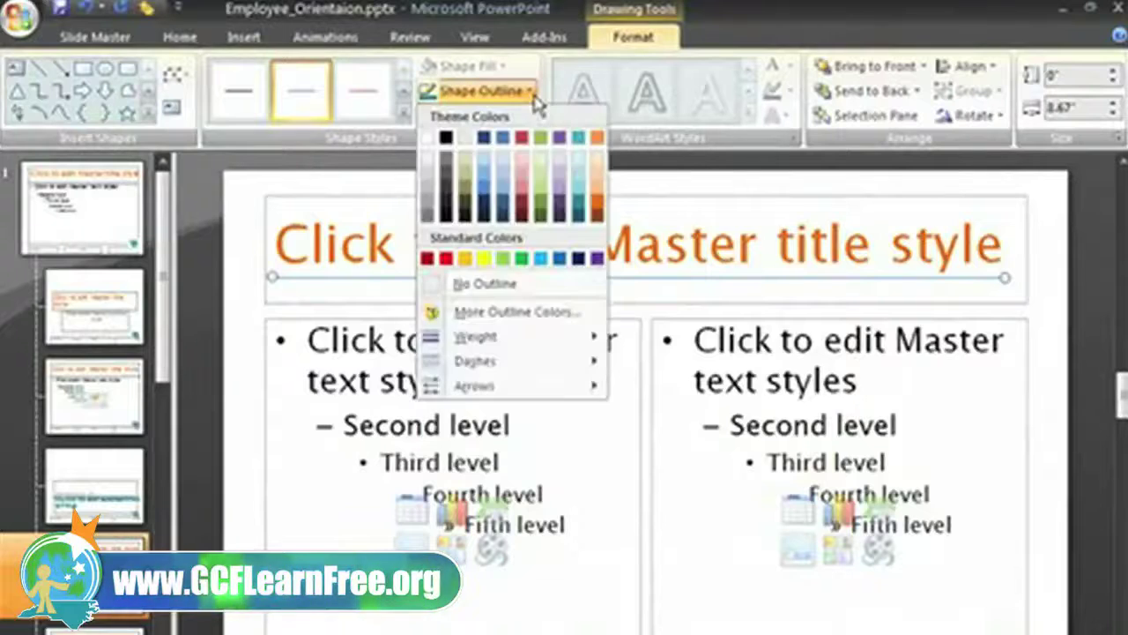
left_click(578, 199)
left_click(529, 91)
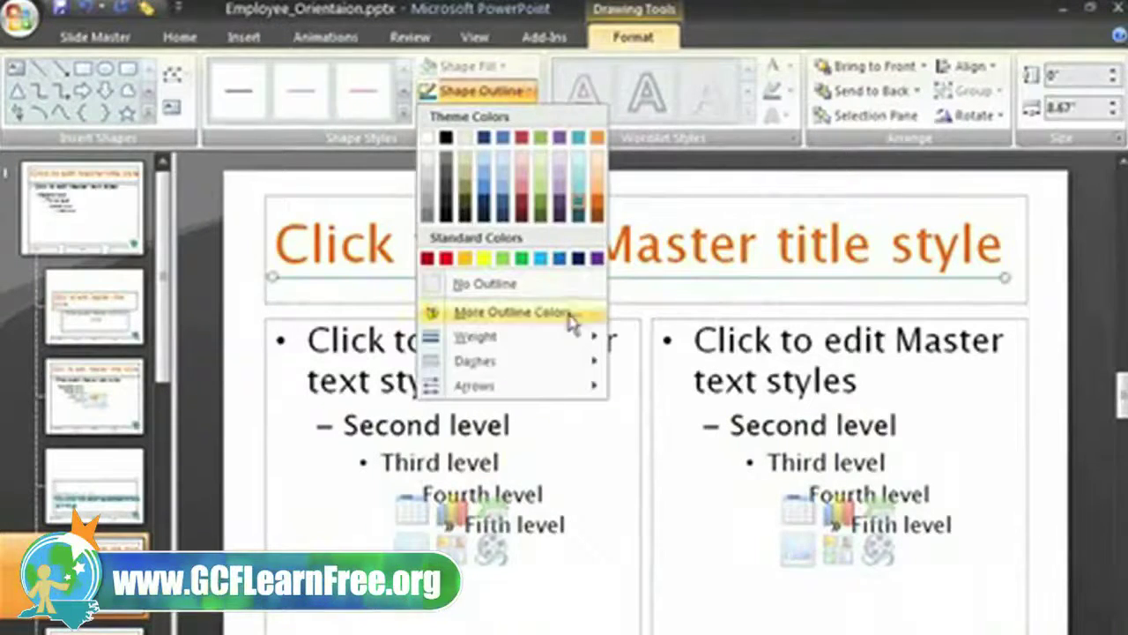
mouse_move(581, 344)
left_click(624, 461)
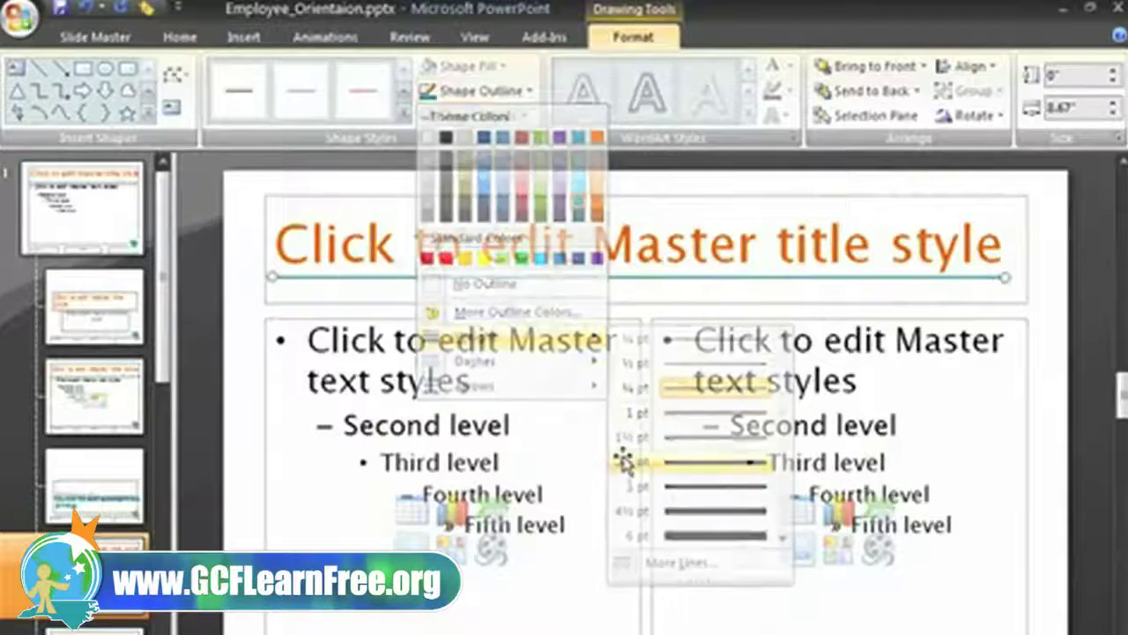
left_click(526, 91)
mouse_move(574, 378)
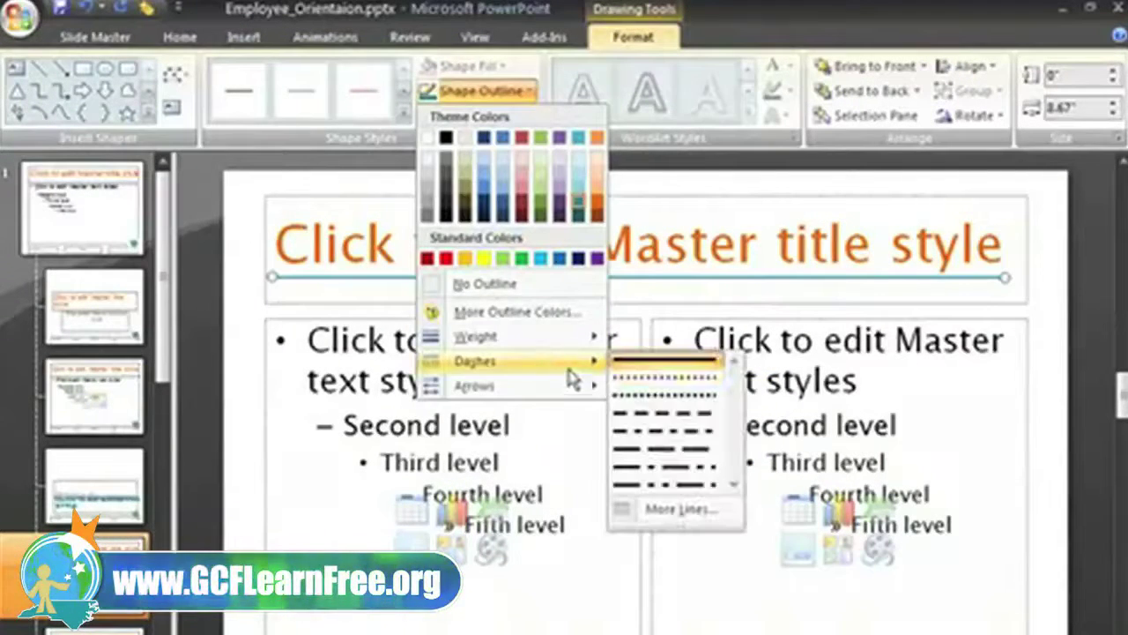
left_click(652, 416)
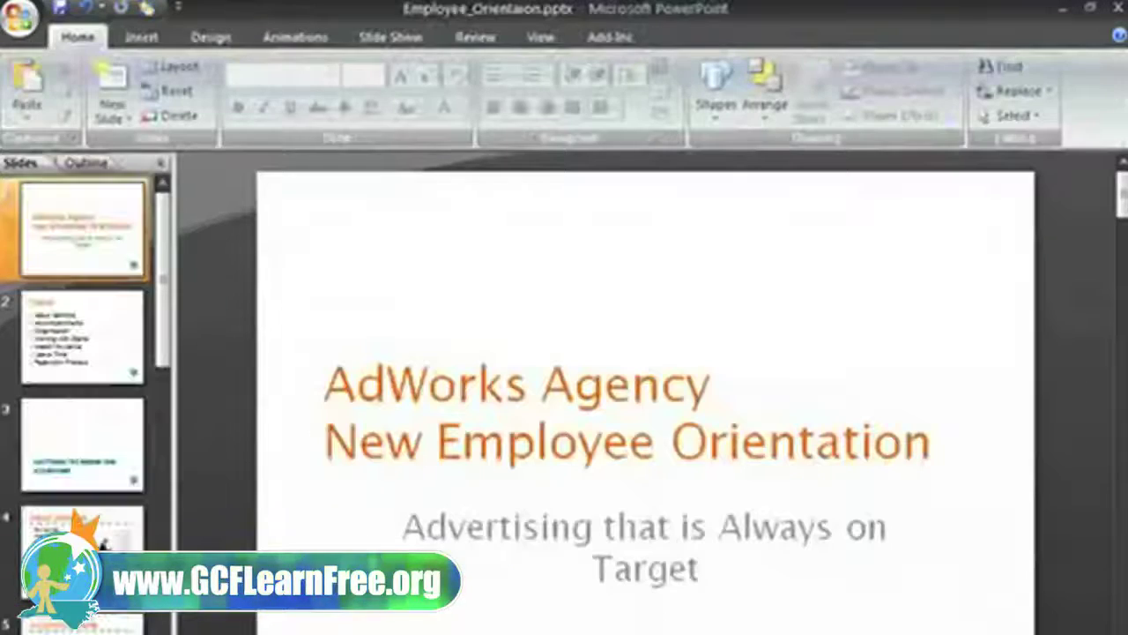
Review the dashed title line on the About AdWorks, Accomplishments and Topics slides, then reopen Slide Master view
left_click(102, 541)
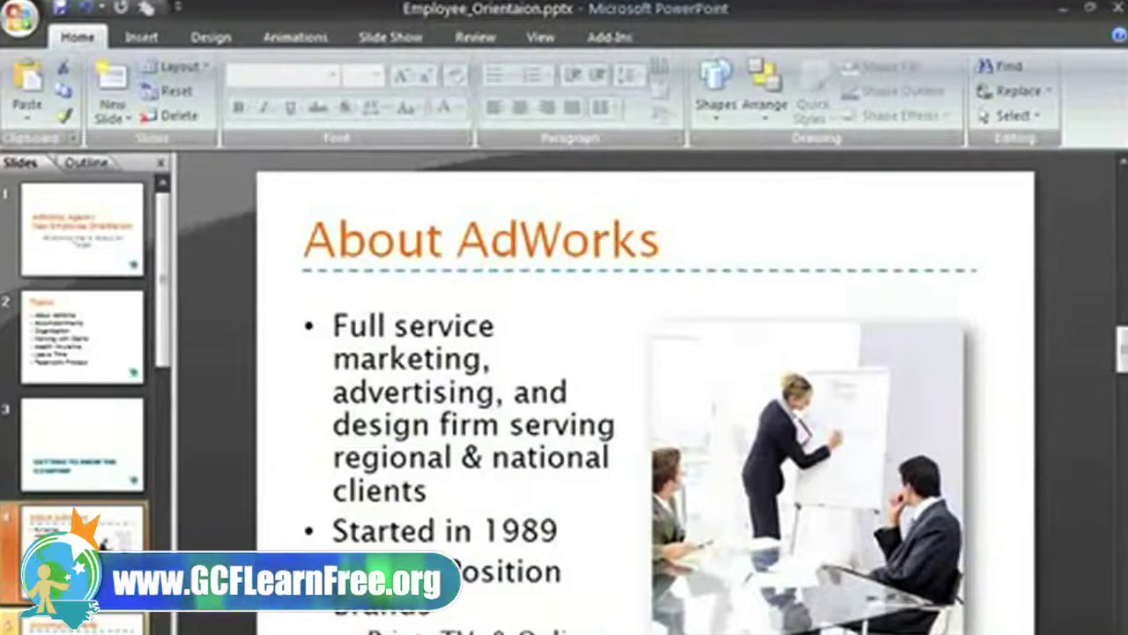
key("Down")
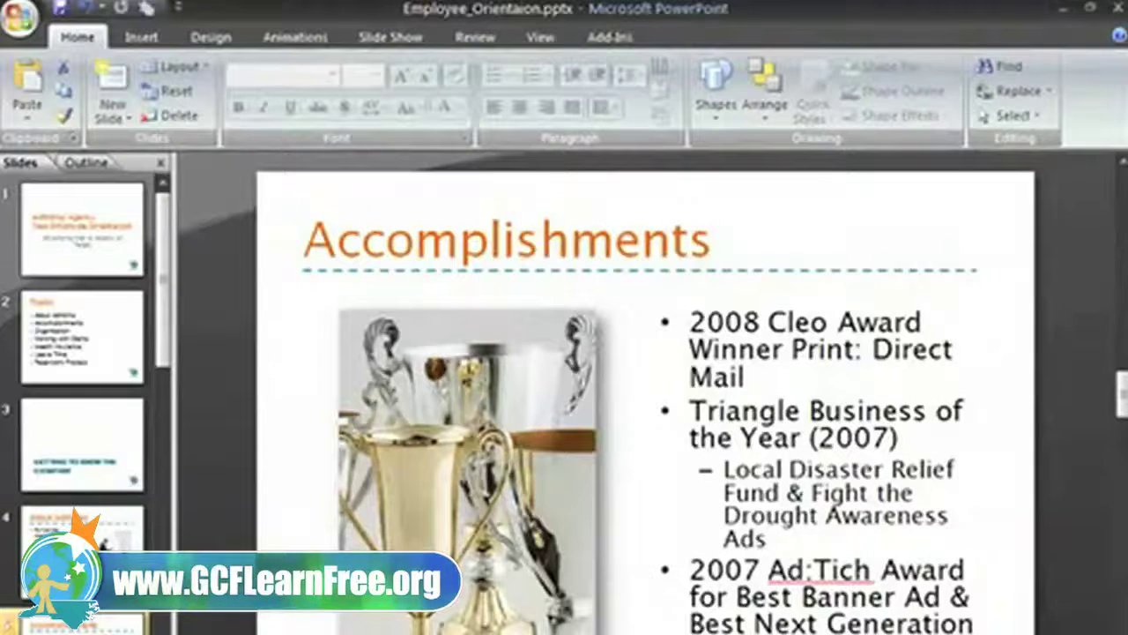
left_click(100, 355)
left_click(540, 40)
left_click(214, 88)
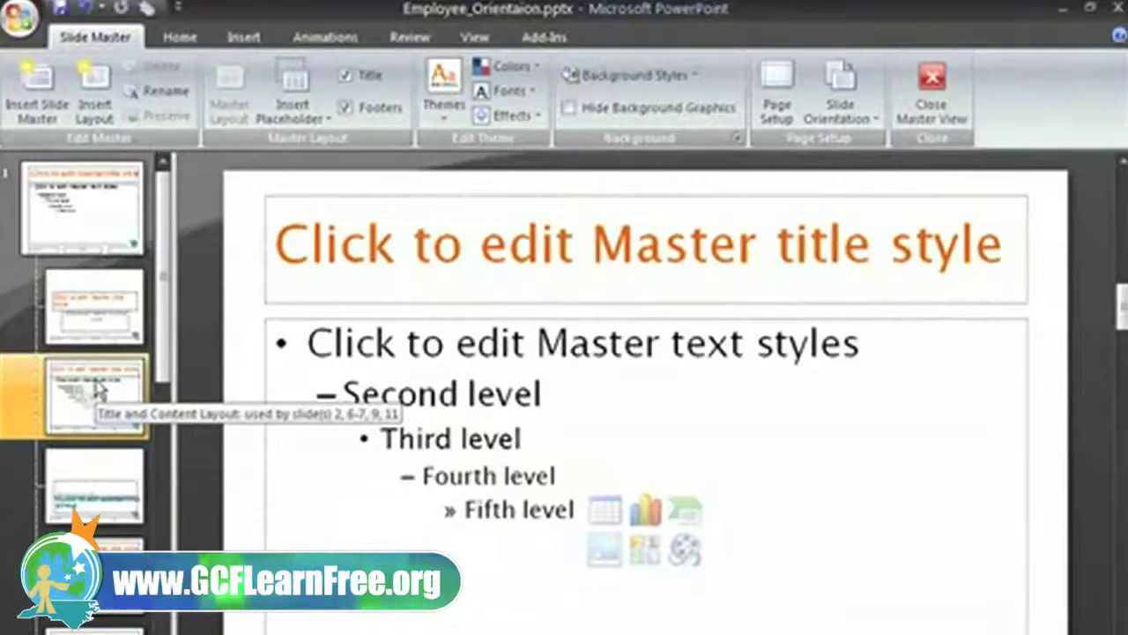
Draw a straight line beneath the title of the single-content master layout
left_click(243, 37)
left_click(230, 96)
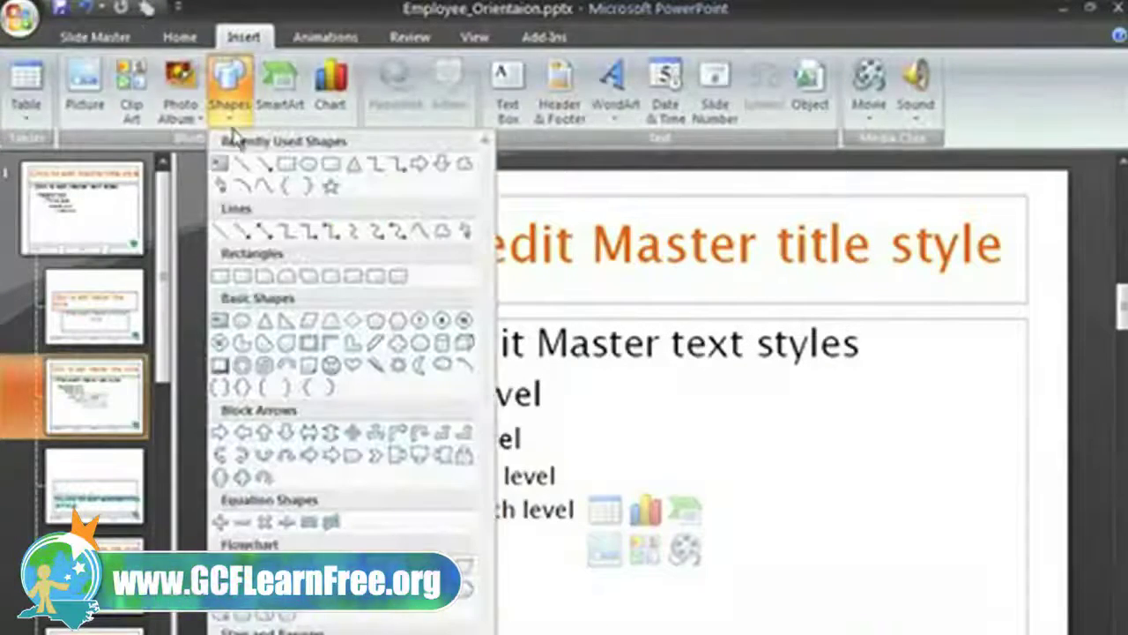
left_click(220, 233)
mouse_move(269, 253)
left_mouse_down()
mouse_move(322, 292)
mouse_move(756, 303)
mouse_move(902, 270)
mouse_move(1001, 269)
left_mouse_up()
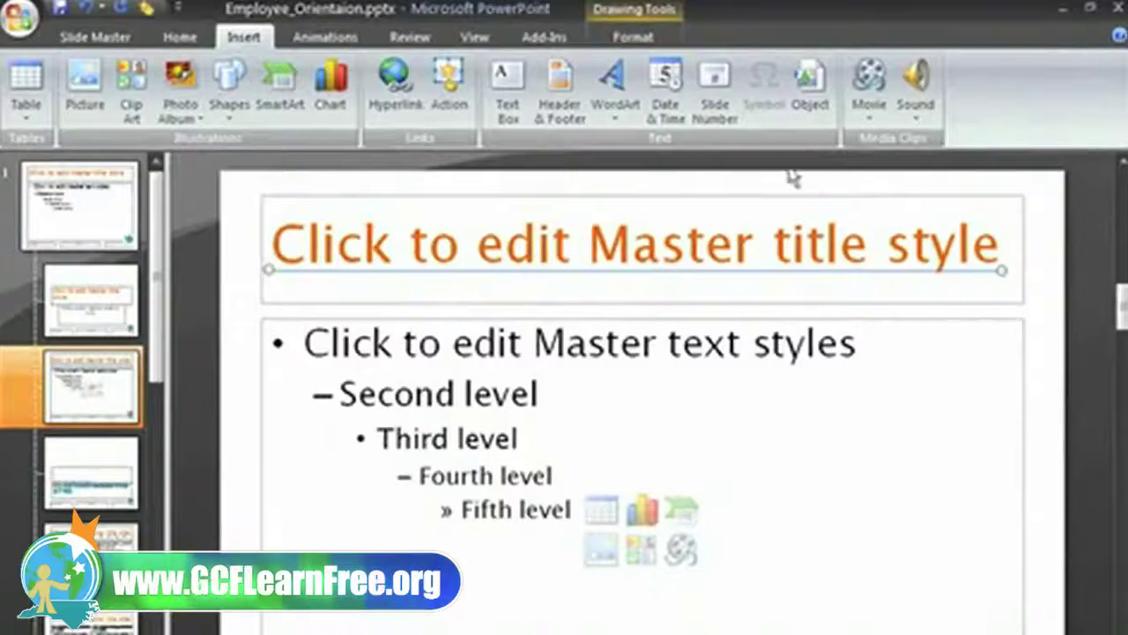
Make the title line dashed with a 2¼ pt weight
left_click(665, 46)
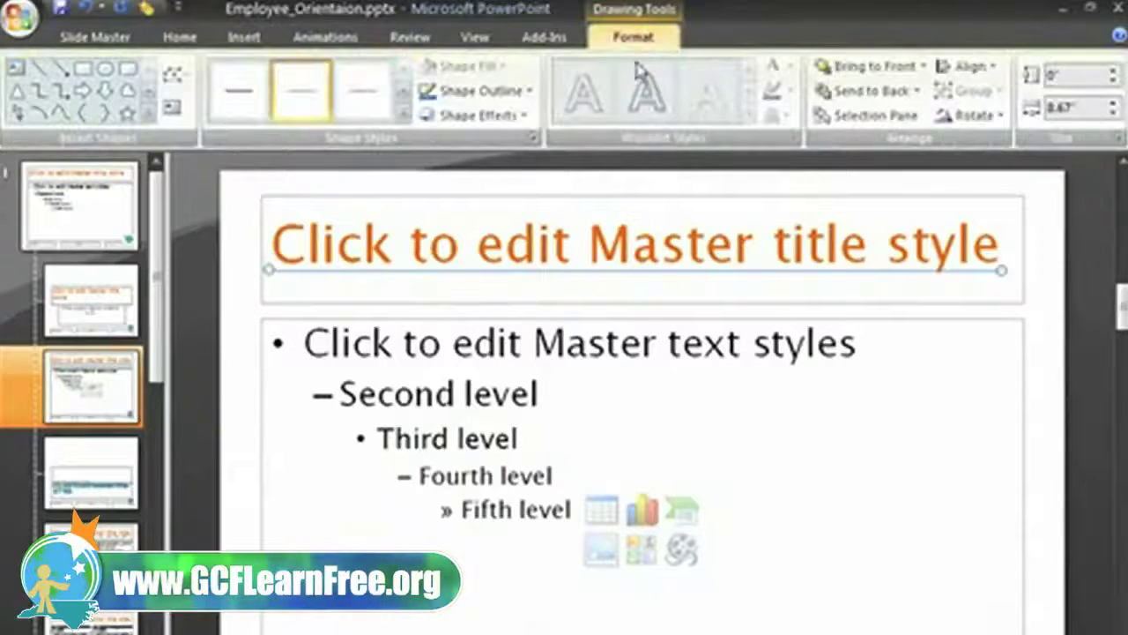
left_click(532, 91)
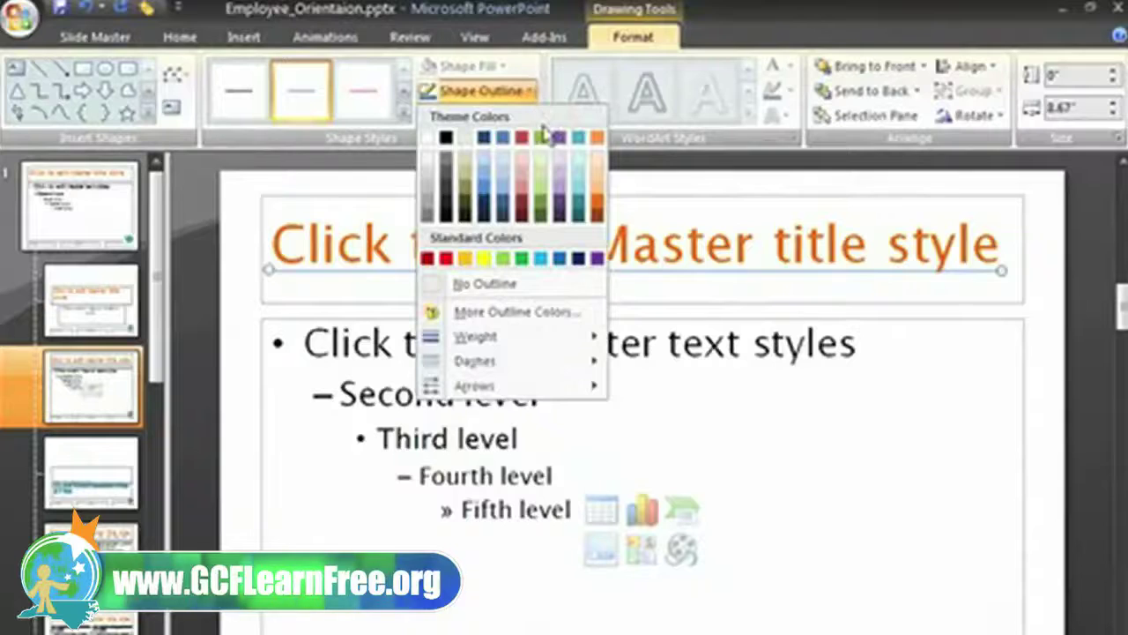
mouse_move(565, 371)
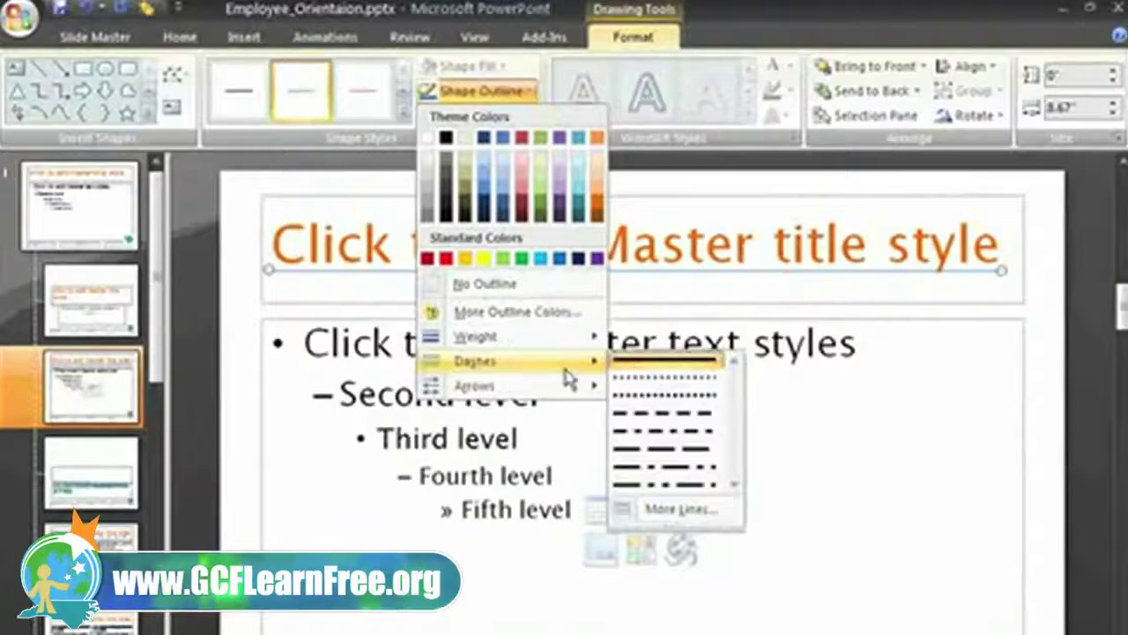
left_click(667, 418)
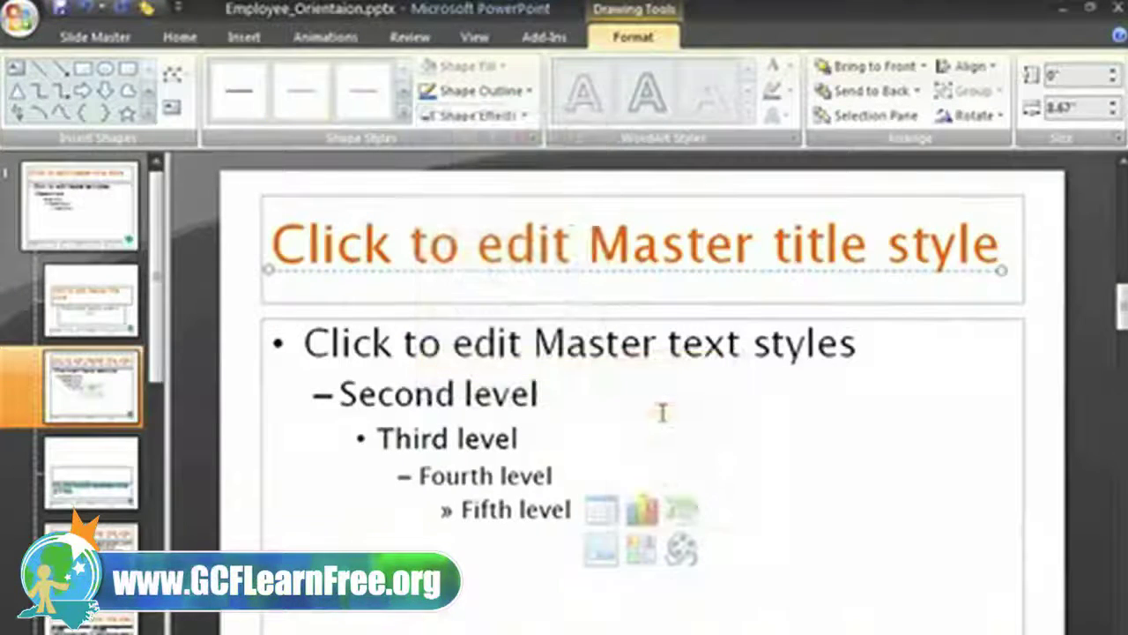
left_click(522, 103)
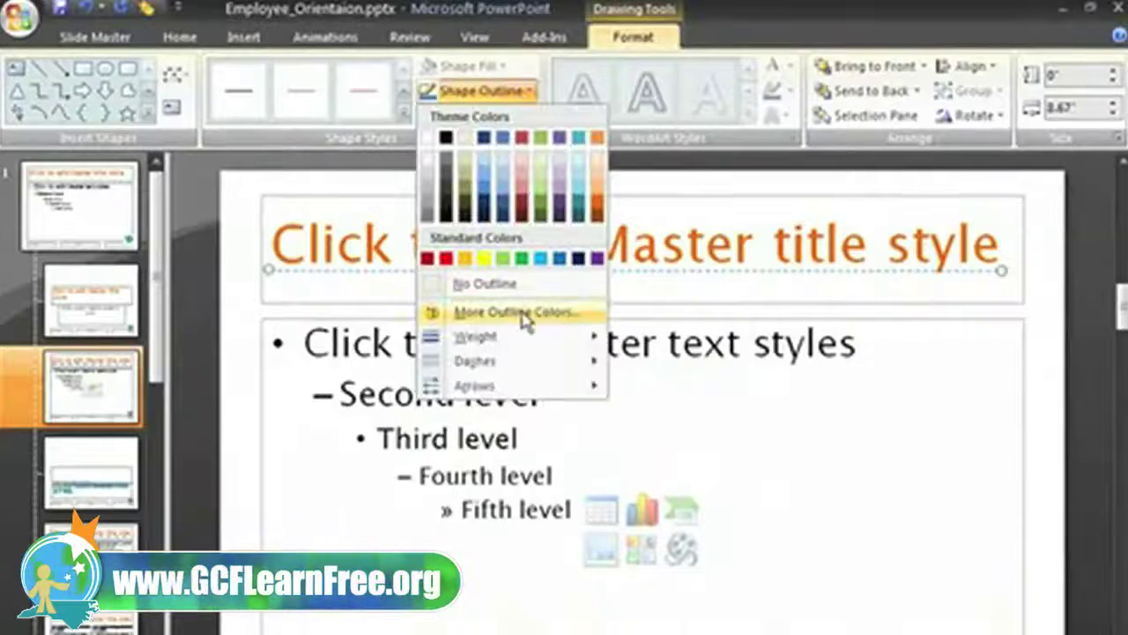
mouse_move(523, 340)
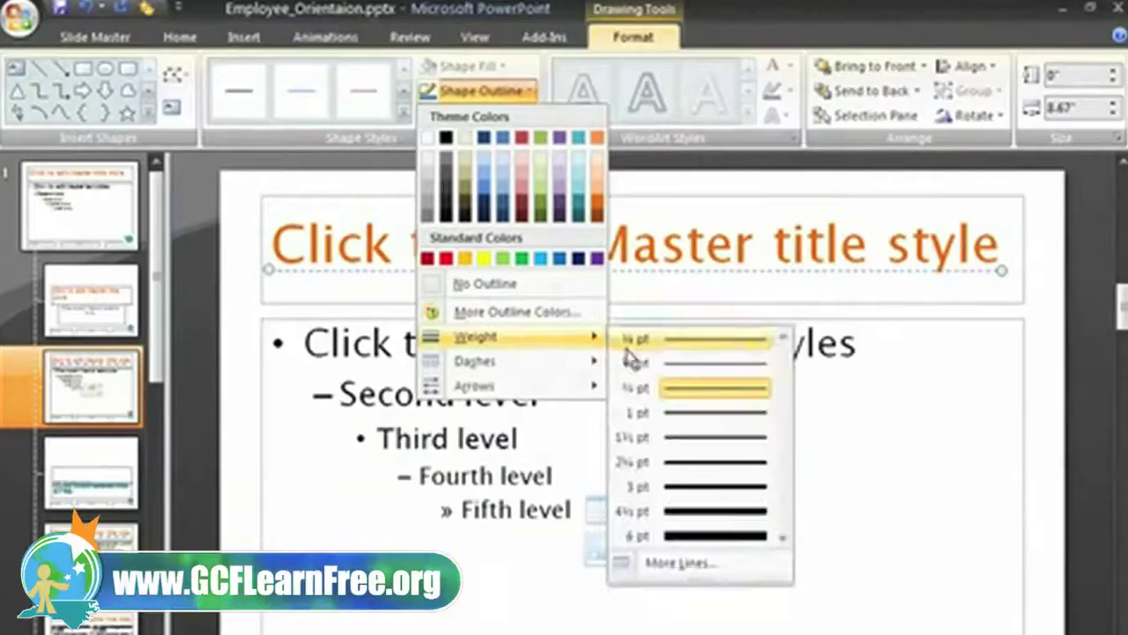
left_click(658, 467)
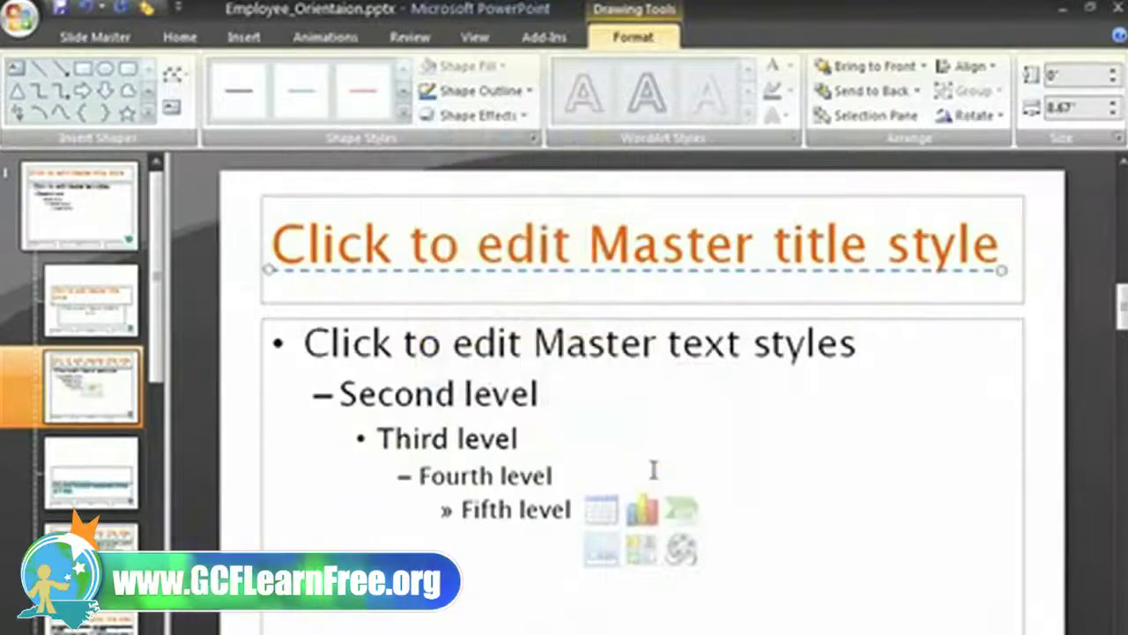